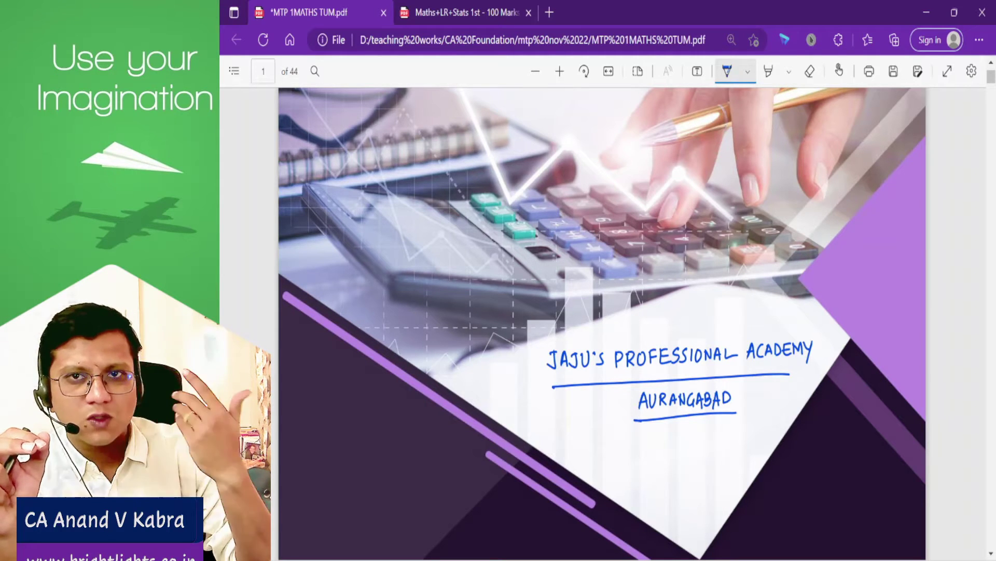
Switch to the Maths+LR+Stats paper and scroll to page 2's questions 14–16
scroll(602, 322, "down", 10)
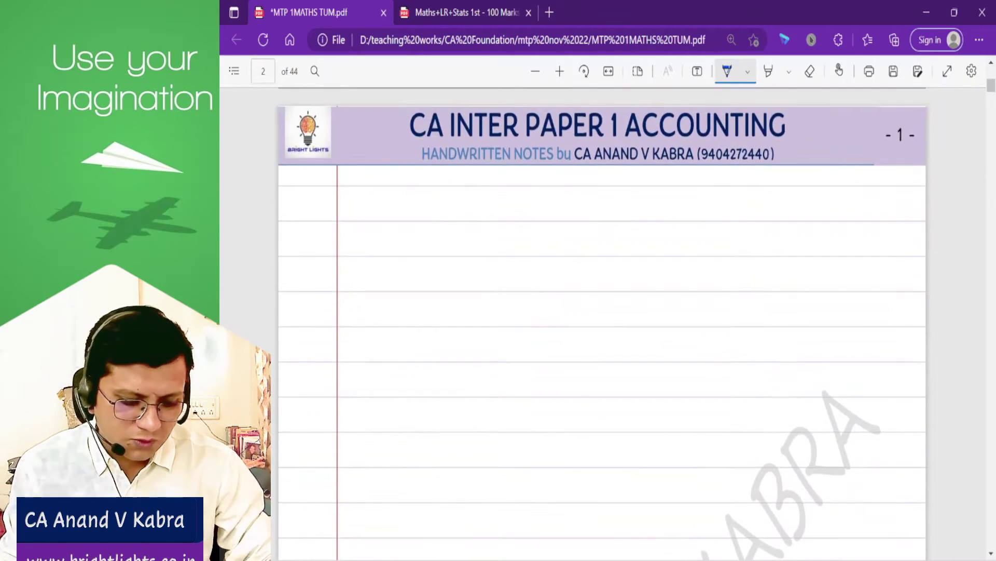
key("ctrl+Tab")
scroll(602, 321, "down", 5)
scroll(602, 321, "down", 4)
scroll(602, 322, "down", 5)
scroll(602, 322, "down", 4)
scroll(602, 321, "down", 5)
scroll(602, 321, "down", 2)
scroll(602, 321, "down", 2)
scroll(602, 321, "down", 1)
scroll(602, 322, "down", 2)
scroll(602, 322, "down", 1)
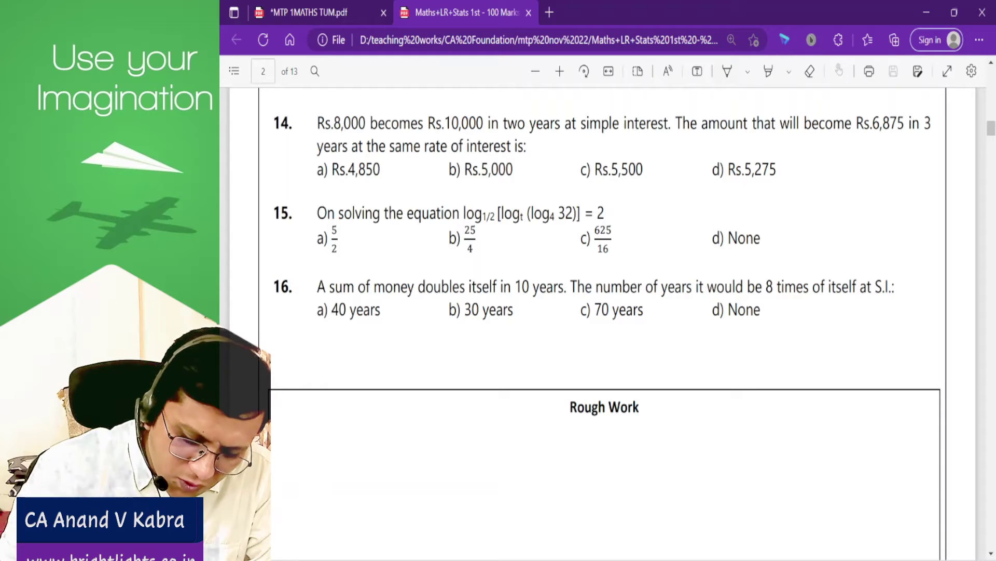
Highlight 'simple interest' and 'in two years' in question 14
left_click(768, 71)
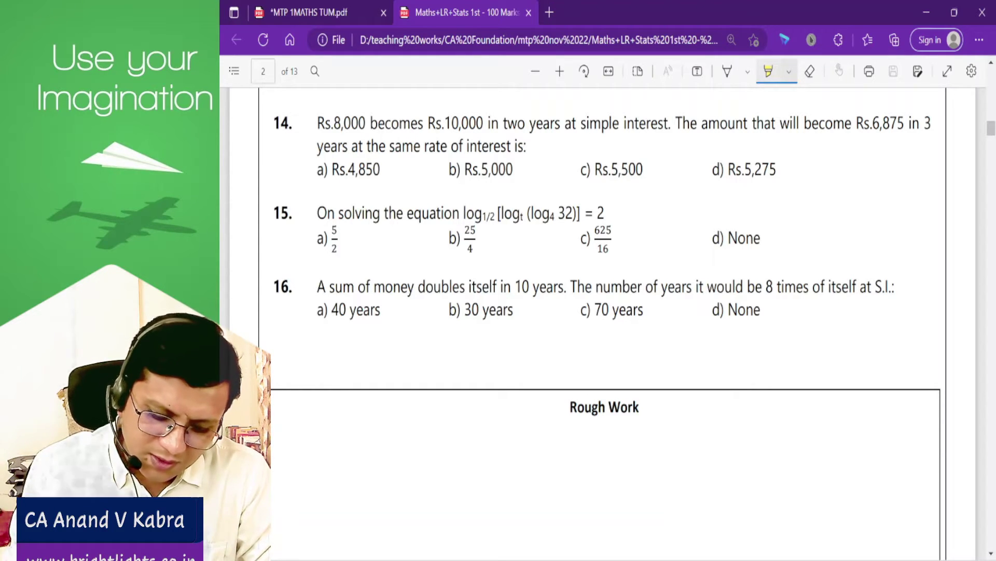
left_click_drag(581, 123, 669, 123)
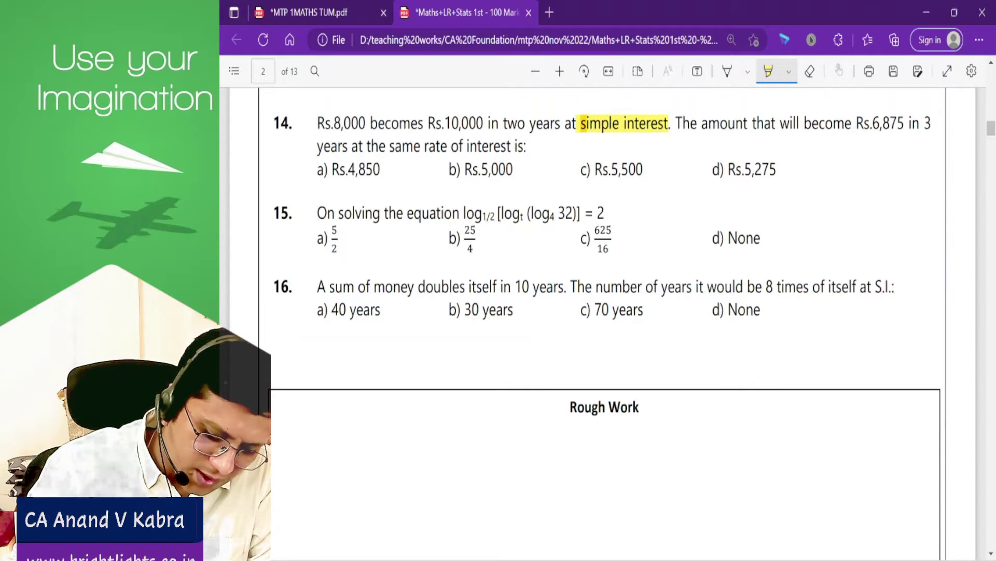
left_click_drag(490, 123, 561, 123)
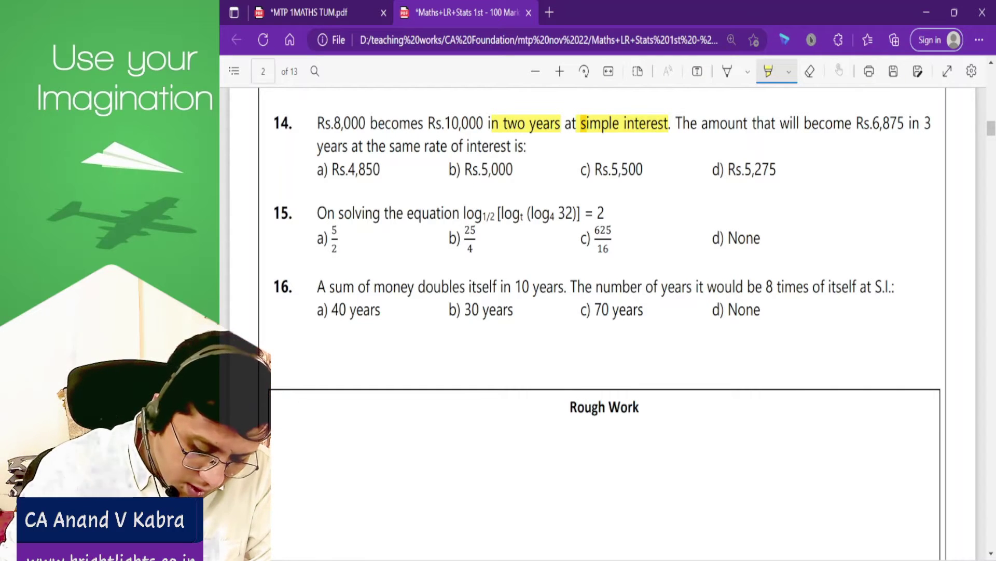
Ink a circled 1, underline 'will become Rs.6,875' and 'years', and note R=? on question 14
left_click(727, 71)
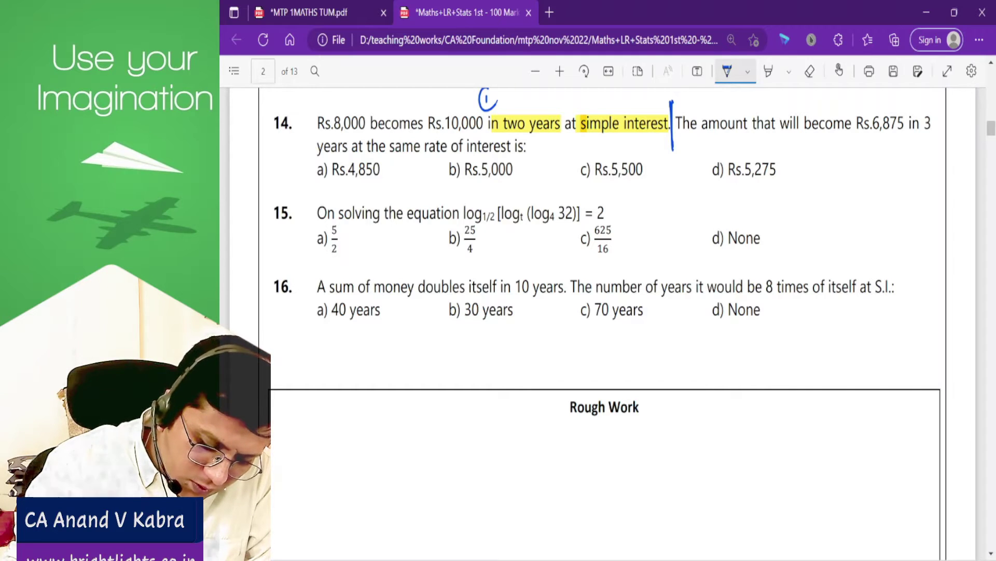
left_click_drag(498, 97, 482, 107)
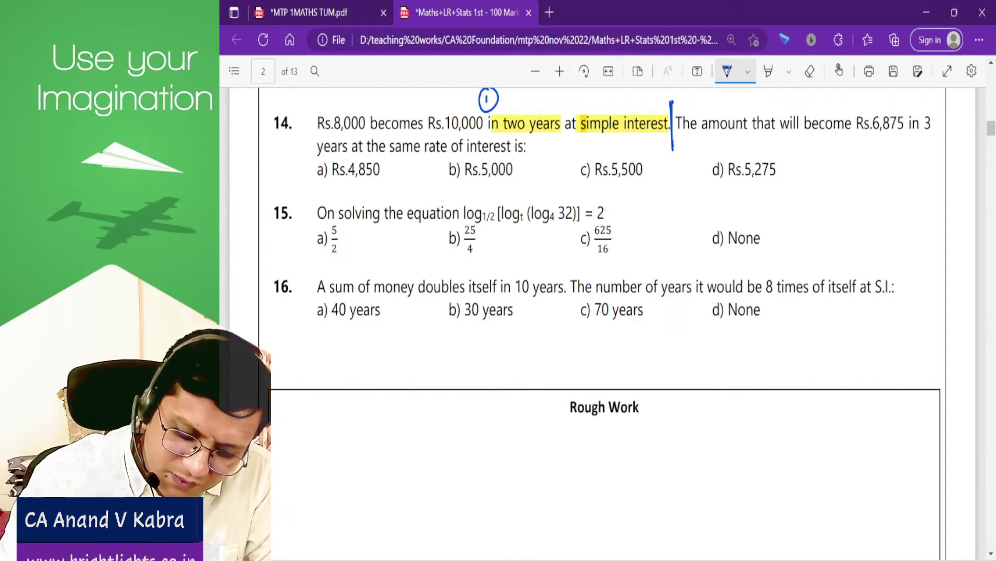
left_click_drag(781, 136, 902, 139)
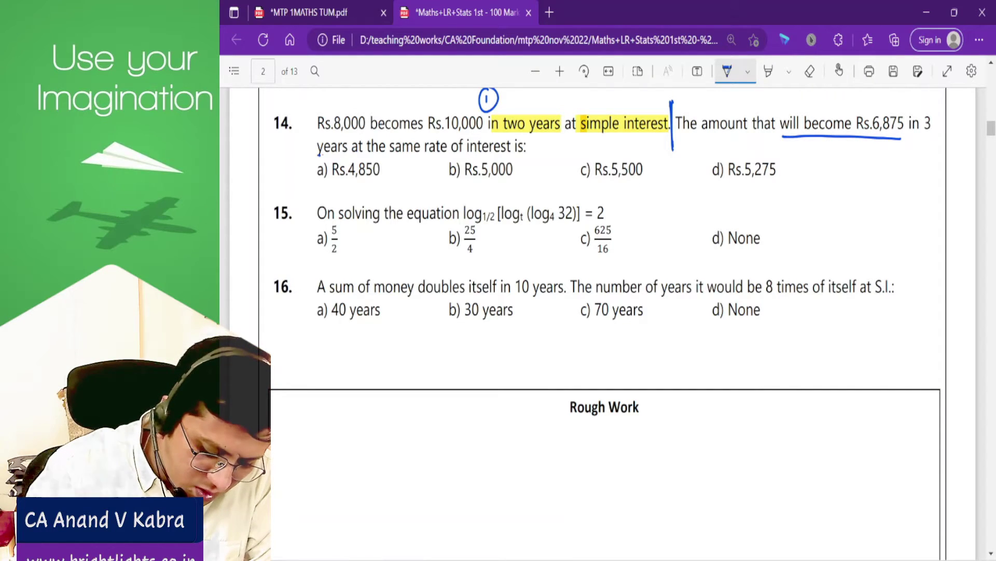
left_click_drag(464, 159, 521, 163)
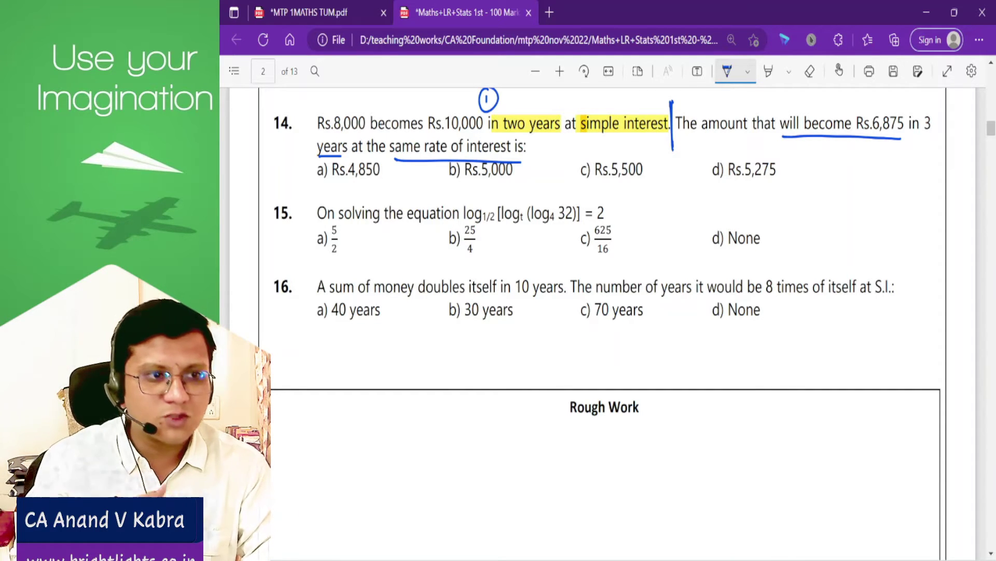
mouse_move(559, 106)
left_mouse_down()
mouse_move(578, 97)
mouse_move(592, 105)
left_mouse_up()
left_click(592, 109)
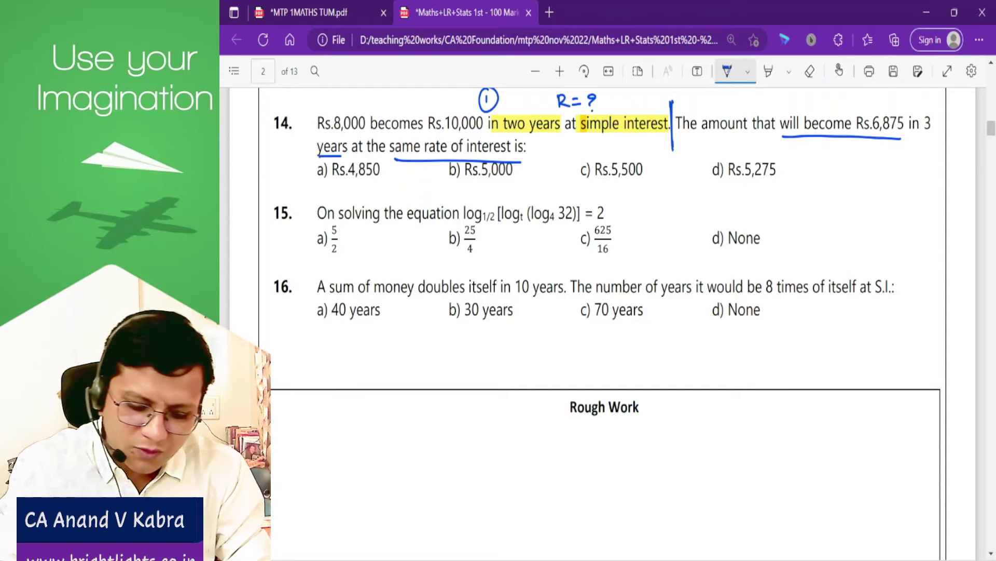
Underline 'amount', label it (PV), and go back to the notes PDF
mouse_move(705, 137)
left_mouse_down()
mouse_move(750, 134)
mouse_move(720, 159)
mouse_move(738, 139)
left_mouse_up()
mouse_move(741, 138)
left_mouse_down()
mouse_move(741, 156)
mouse_move(716, 163)
left_mouse_up()
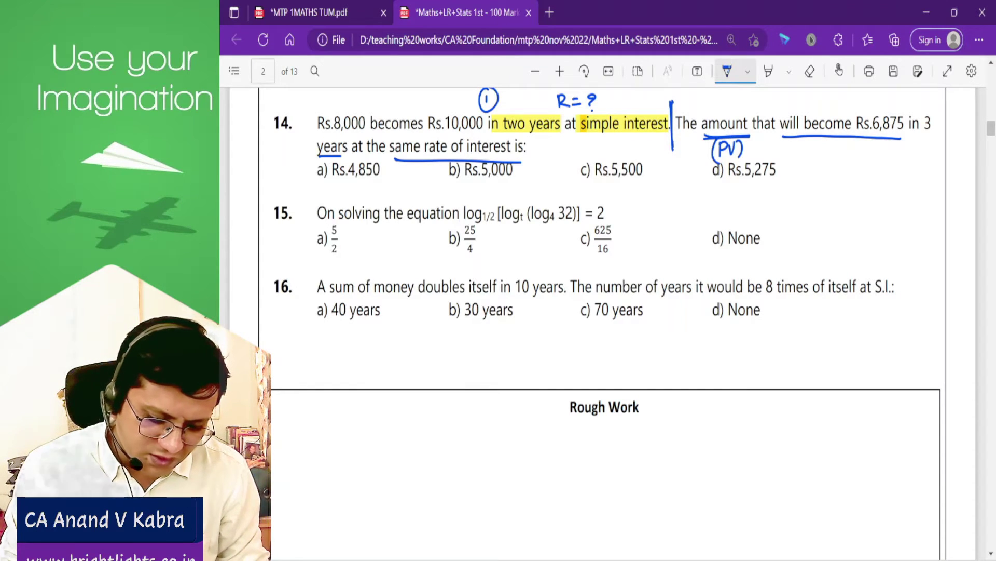
key("ctrl+Tab")
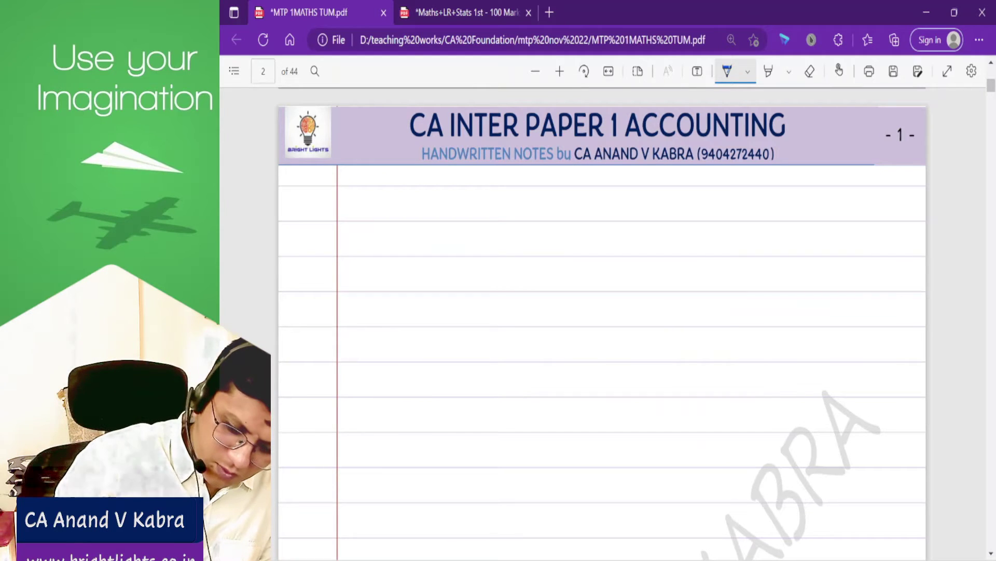
Switch the ink to dark violet and write a double-underlined Q.14 label in the margin
left_click(748, 71)
left_click(738, 194)
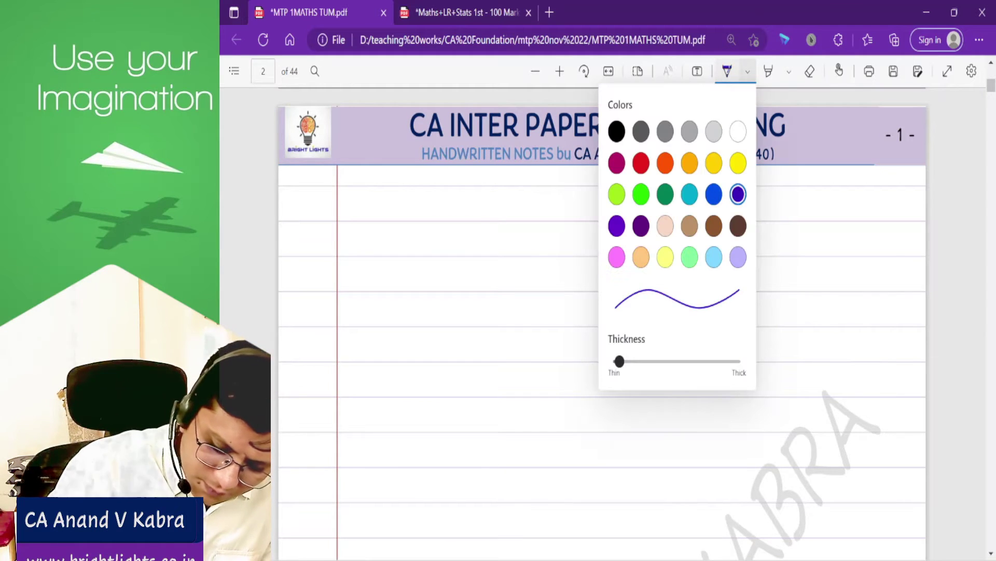
mouse_move(294, 198)
left_mouse_down()
mouse_move(300, 222)
mouse_move(329, 228)
left_mouse_up()
left_click(303, 214)
left_click_drag(292, 233, 322, 232)
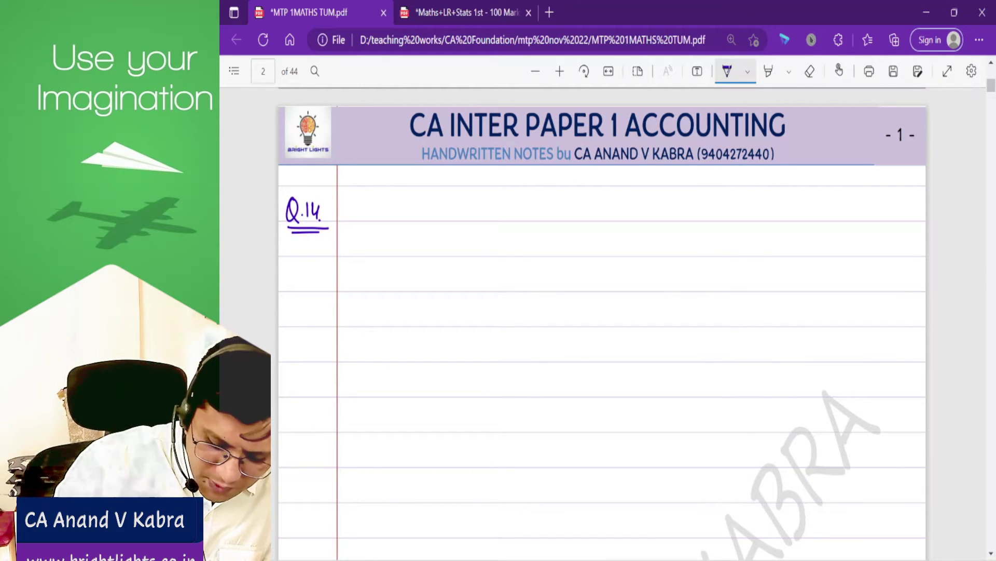
Draw a timeline from 8000 to 10,000 with a 2000 arc beneath it
left_click_drag(467, 223, 582, 221)
mouse_move(581, 215)
left_mouse_down()
mouse_move(582, 229)
mouse_move(709, 222)
left_mouse_up()
left_click_drag(710, 214, 709, 228)
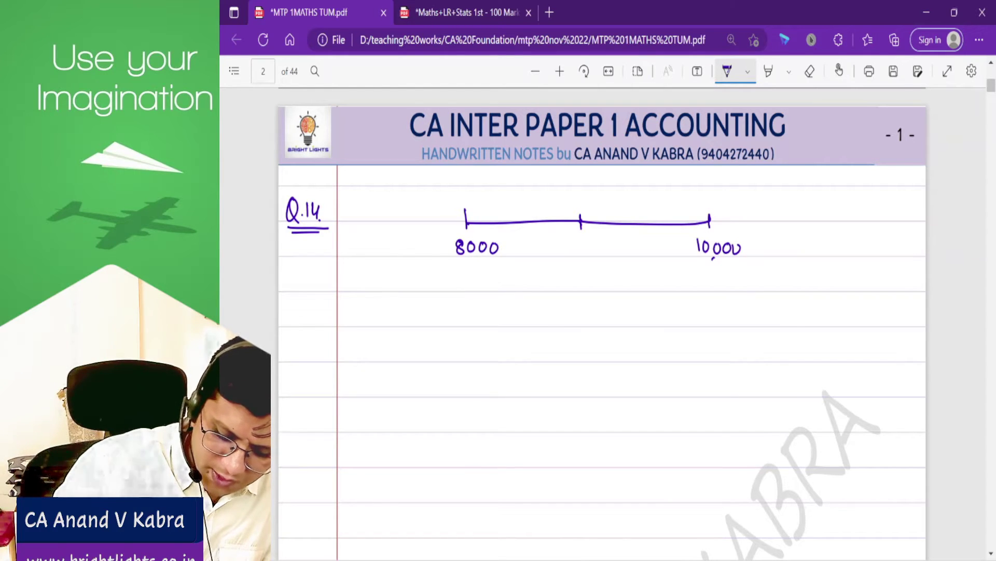
mouse_move(514, 299)
left_mouse_down()
mouse_move(694, 265)
mouse_move(694, 276)
left_mouse_up()
mouse_move(580, 330)
left_mouse_down()
mouse_move(590, 340)
mouse_move(607, 332)
left_mouse_up()
left_click_drag(617, 330, 616, 332)
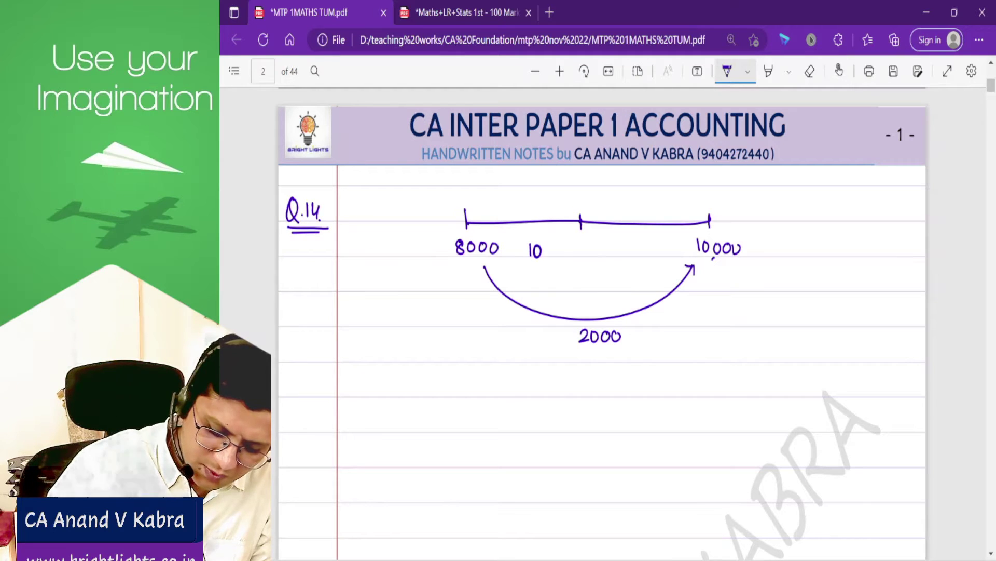
Work out 1000/8000 = 12.5% and double-underline the rate
mouse_move(638, 243)
left_mouse_down()
mouse_move(639, 255)
mouse_move(662, 254)
left_mouse_up()
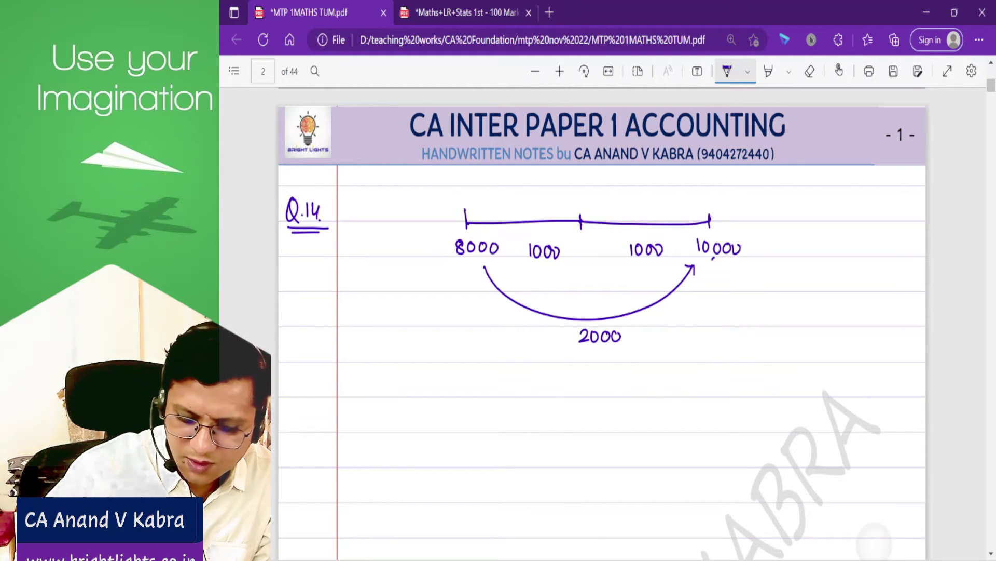
mouse_move(795, 224)
left_mouse_down()
mouse_move(834, 225)
mouse_move(805, 246)
left_mouse_up()
mouse_move(816, 234)
left_mouse_down()
mouse_move(820, 244)
mouse_move(838, 239)
left_mouse_up()
left_click_drag(848, 220, 855, 221)
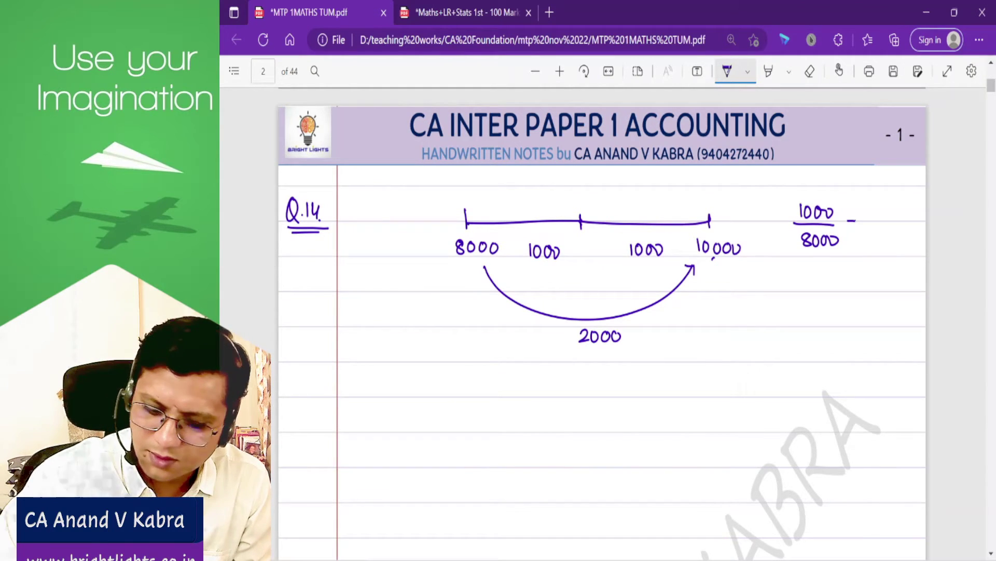
left_click_drag(848, 228, 860, 227)
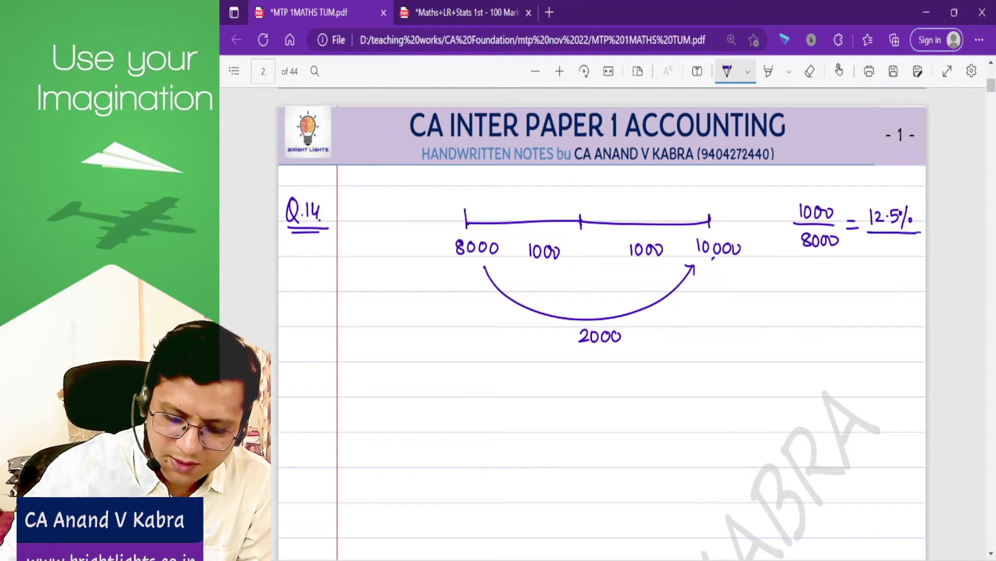
left_click_drag(868, 238, 927, 240)
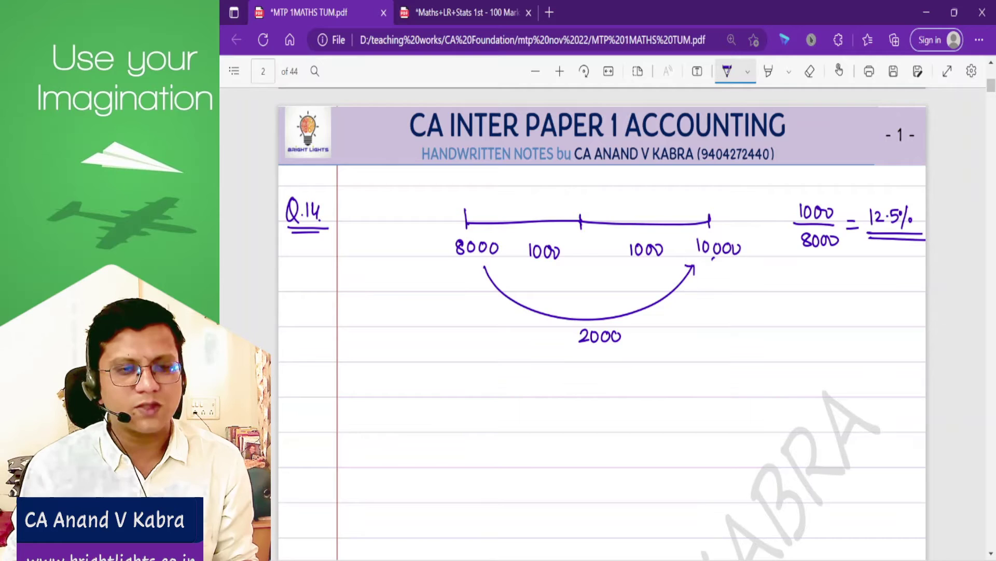
Write SI = PNR, substitute 6875−P = P×3×12.5/100, and simplify to 6875−P = 0.375P
scroll(602, 322, "down", 2)
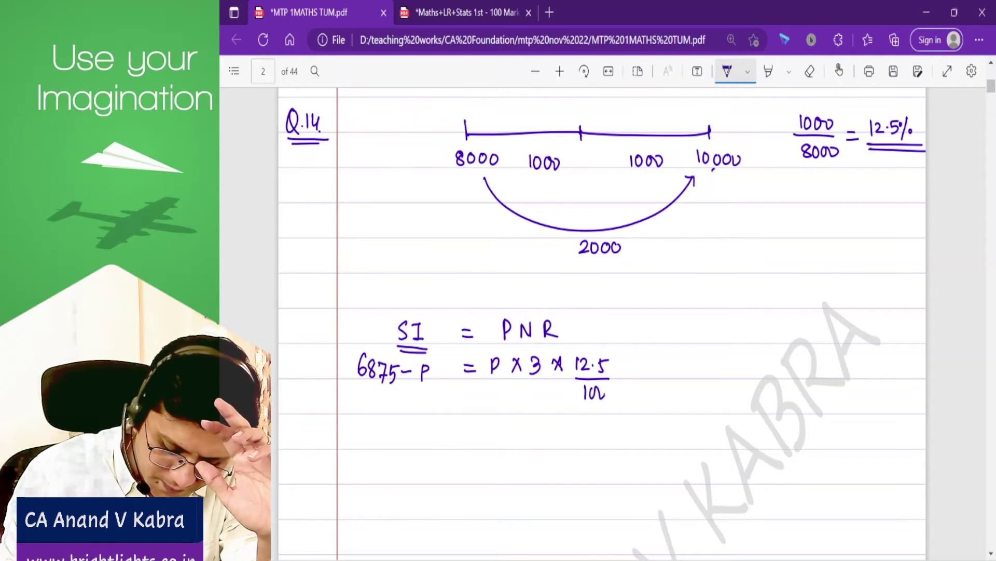
left_click_drag(464, 440, 475, 438)
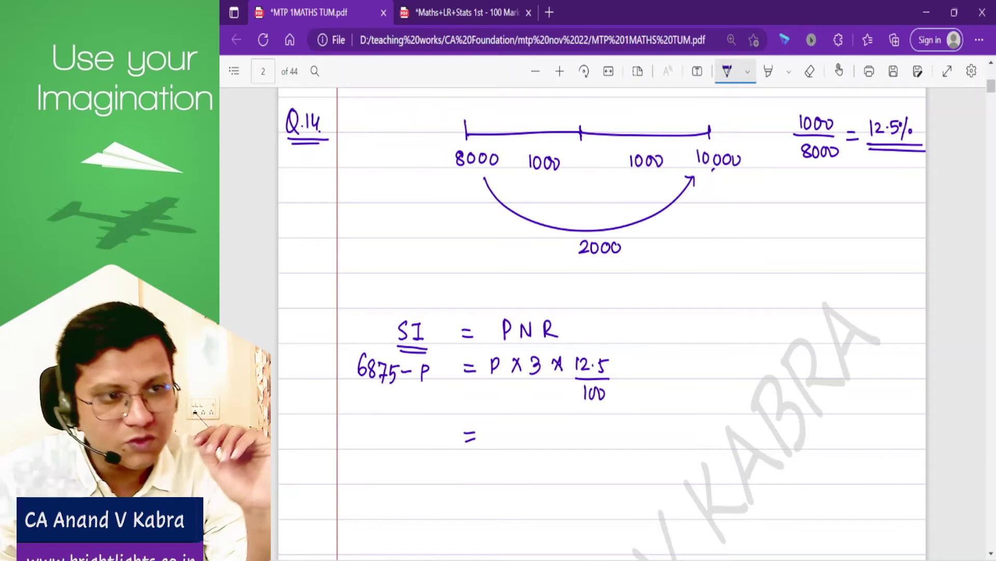
scroll(602, 322, "down", 2)
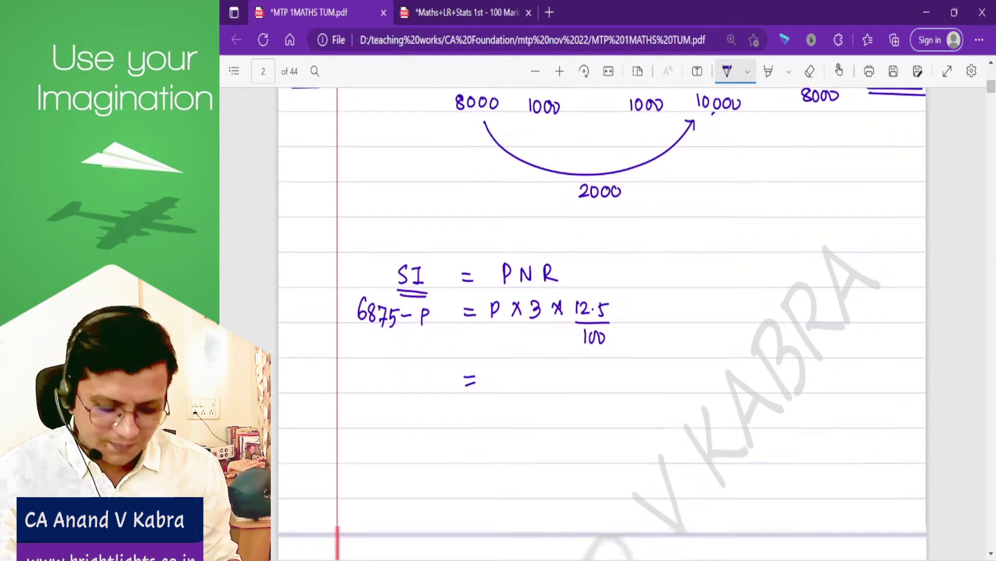
left_click_drag(359, 318, 354, 336)
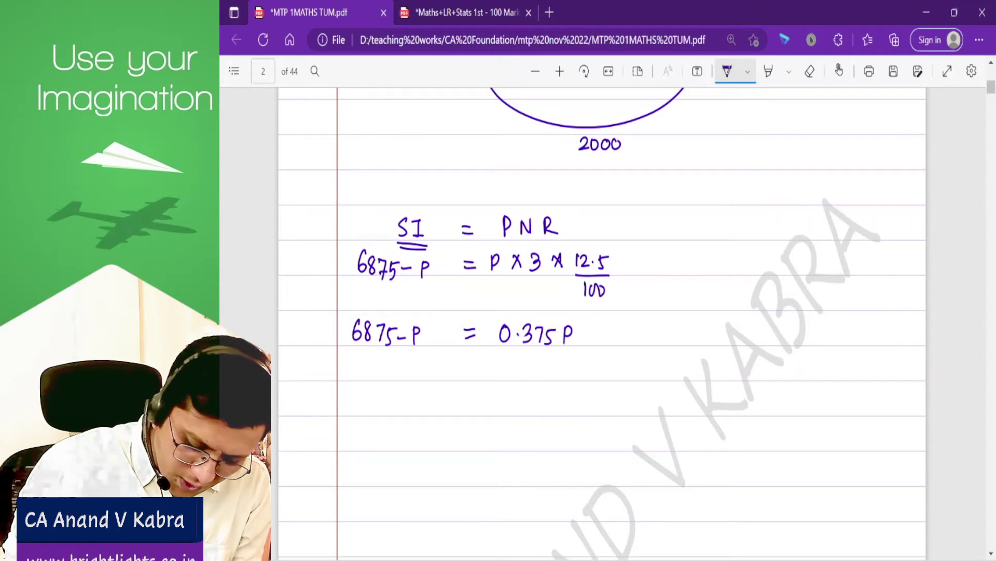
Draw an arrow moving P across to get 6875 = 1.375P
mouse_move(404, 355)
left_mouse_down()
mouse_move(464, 381)
mouse_move(491, 358)
left_mouse_up()
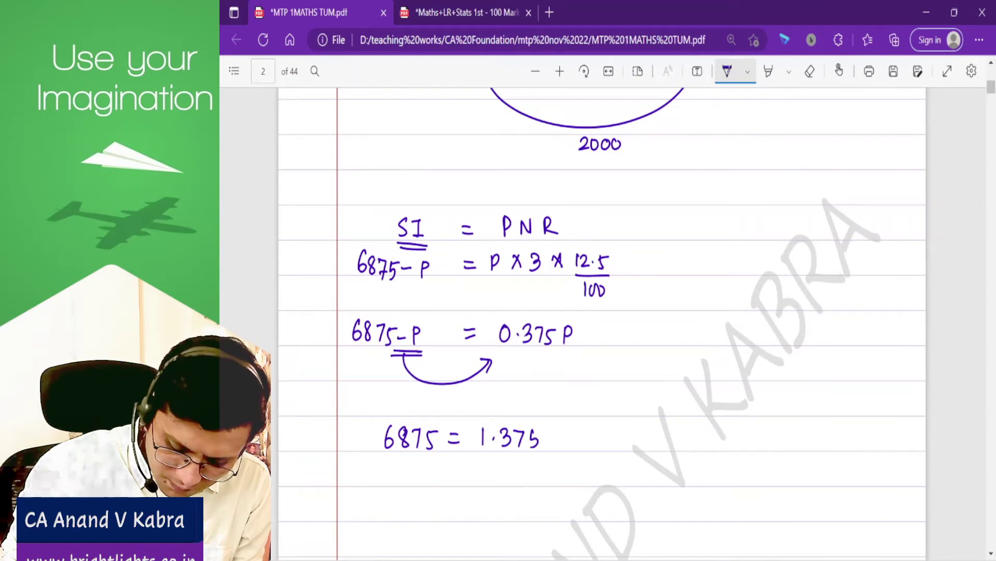
scroll(602, 322, "down", 2)
scroll(602, 322, "down", 1)
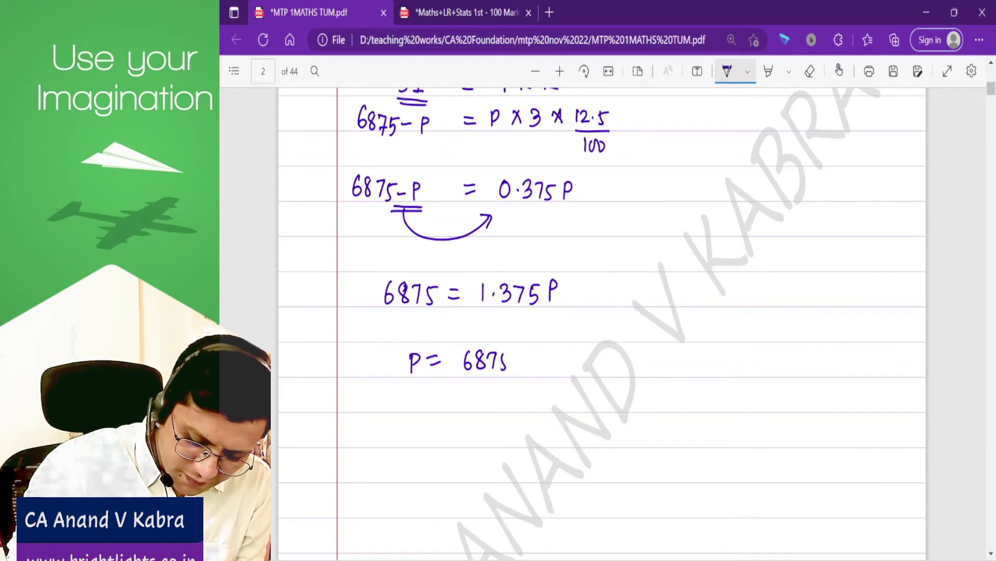
Write P = 6875/1.375 = 5,000/- and underline it as the answer
left_click_drag(456, 378, 519, 378)
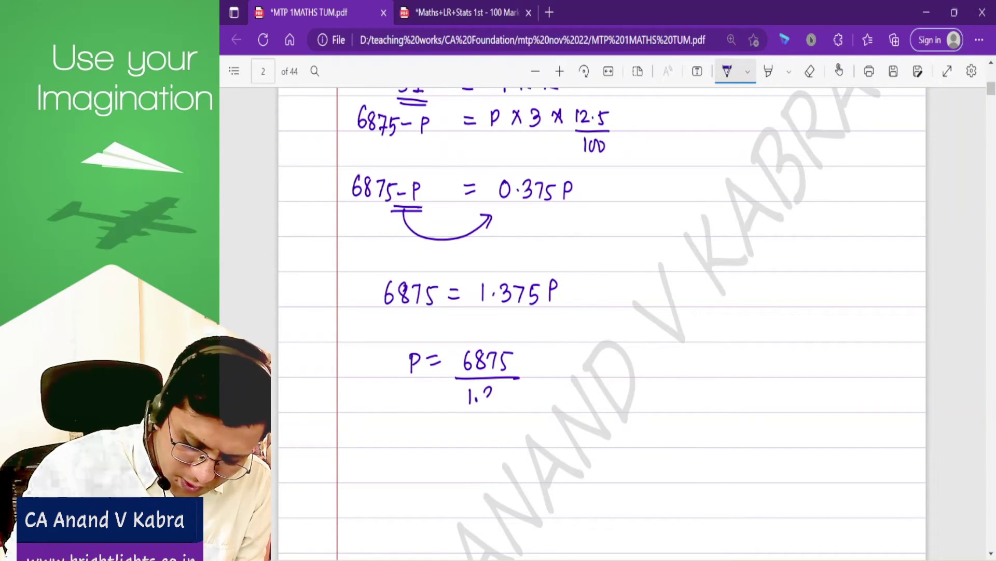
left_click_drag(534, 377, 545, 375)
left_click_drag(535, 383, 546, 382)
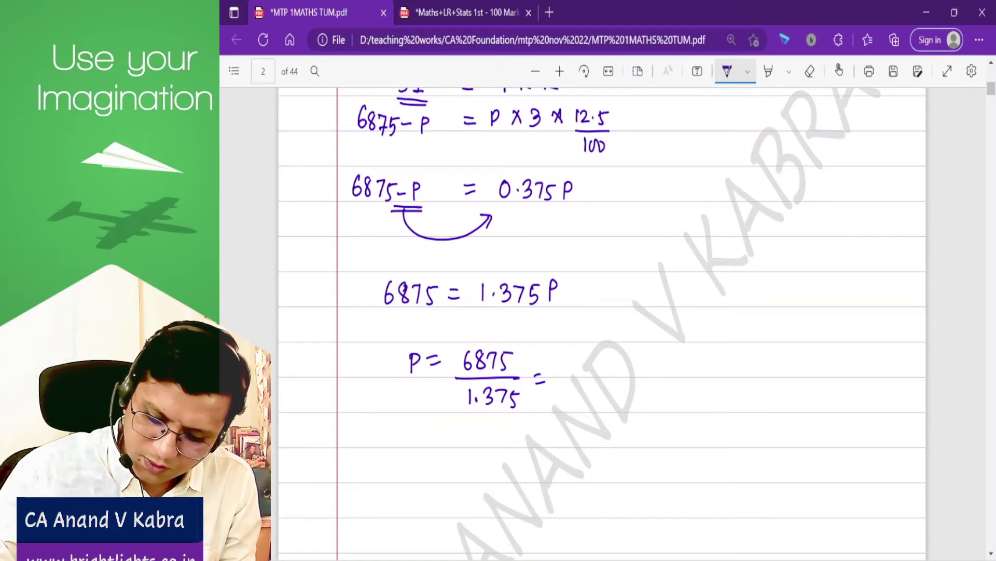
mouse_move(562, 359)
left_mouse_down()
mouse_move(583, 374)
mouse_move(630, 364)
left_mouse_up()
left_click_drag(561, 379, 634, 380)
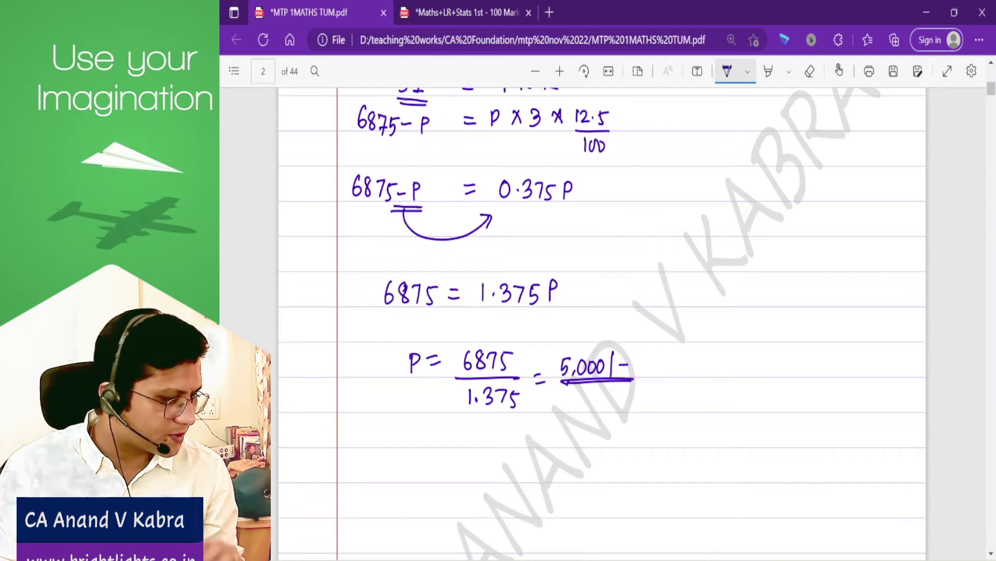
scroll(602, 322, "down", 3)
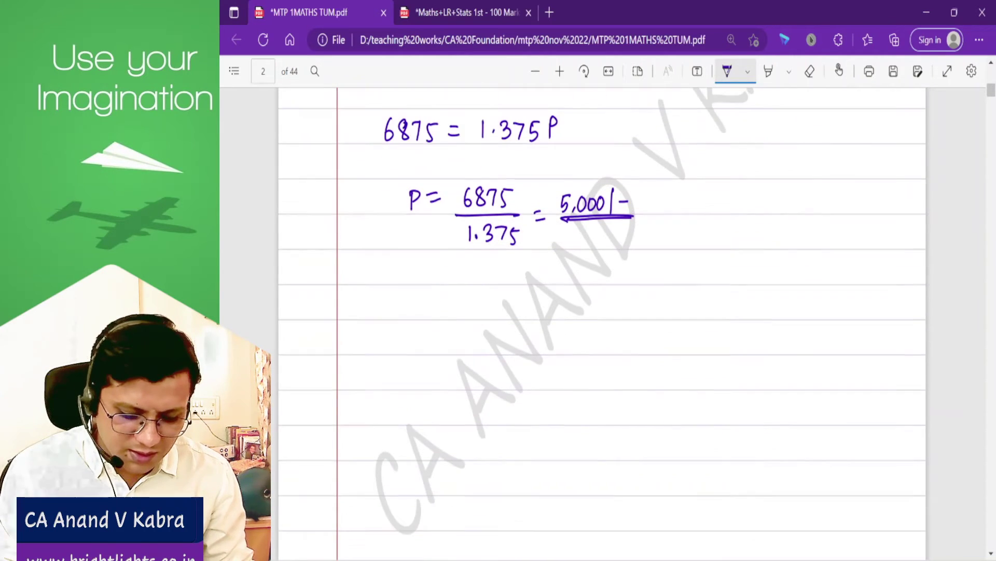
scroll(602, 322, "down", 2)
On the question paper, tick option b) Rs.5,000 for question 14 and circle 16
key("ctrl+Tab")
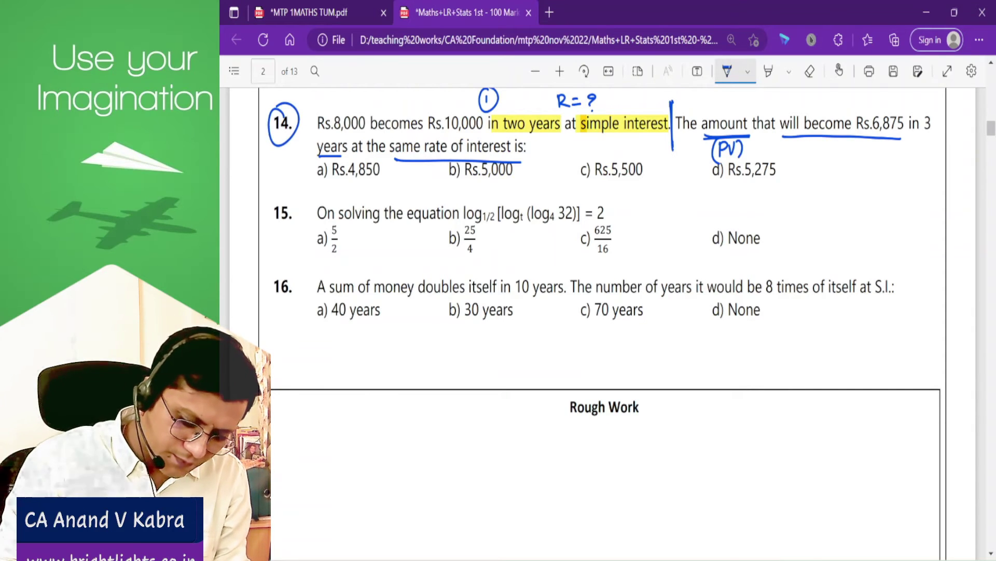
left_click_drag(441, 170, 470, 160)
left_click_drag(285, 266, 279, 268)
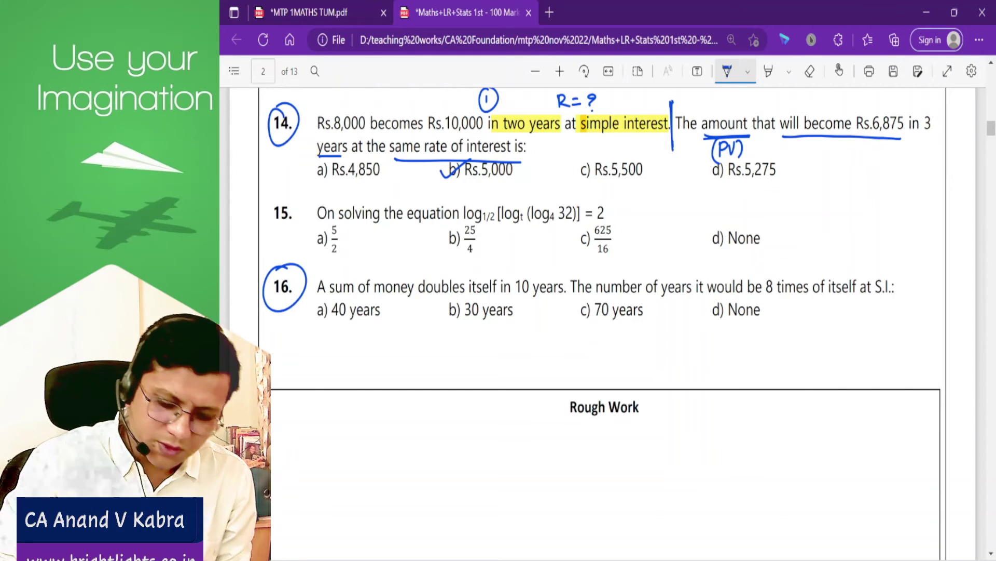
Mark question 16's sentence break, double-underline '8 times' and 'S.I.', then return to the notes
left_click(768, 72)
left_click(727, 71)
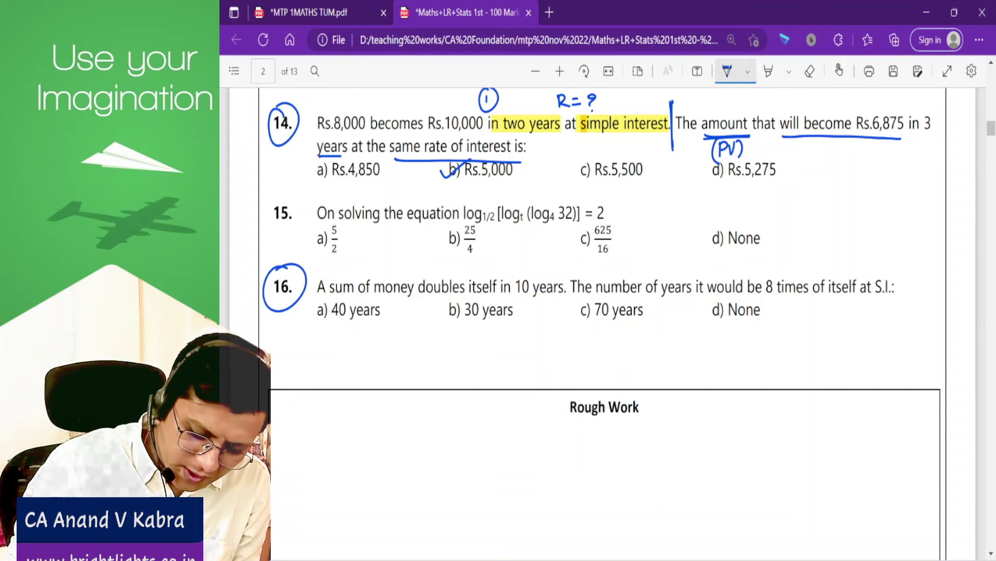
left_click_drag(567, 263, 567, 310)
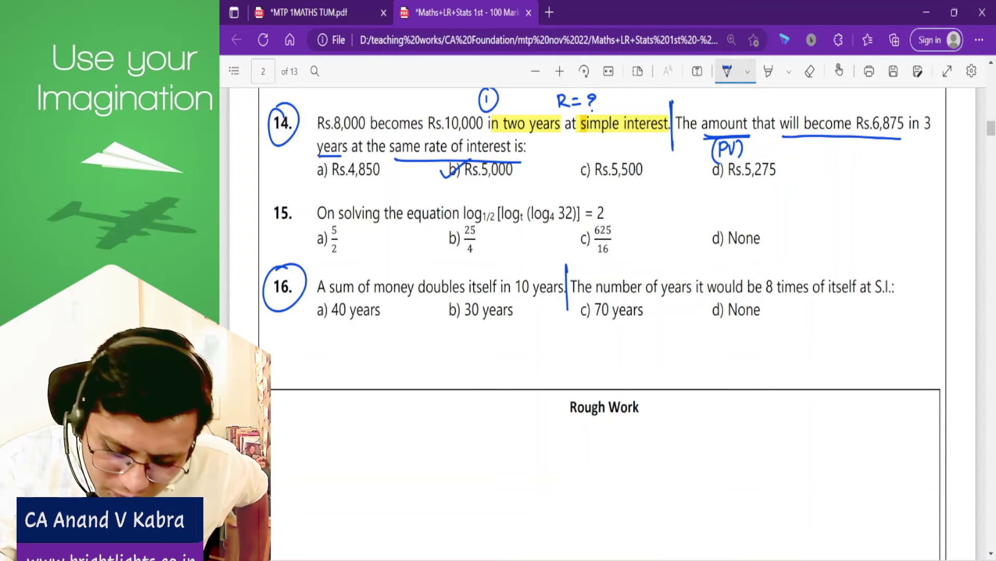
left_click_drag(766, 298, 813, 301)
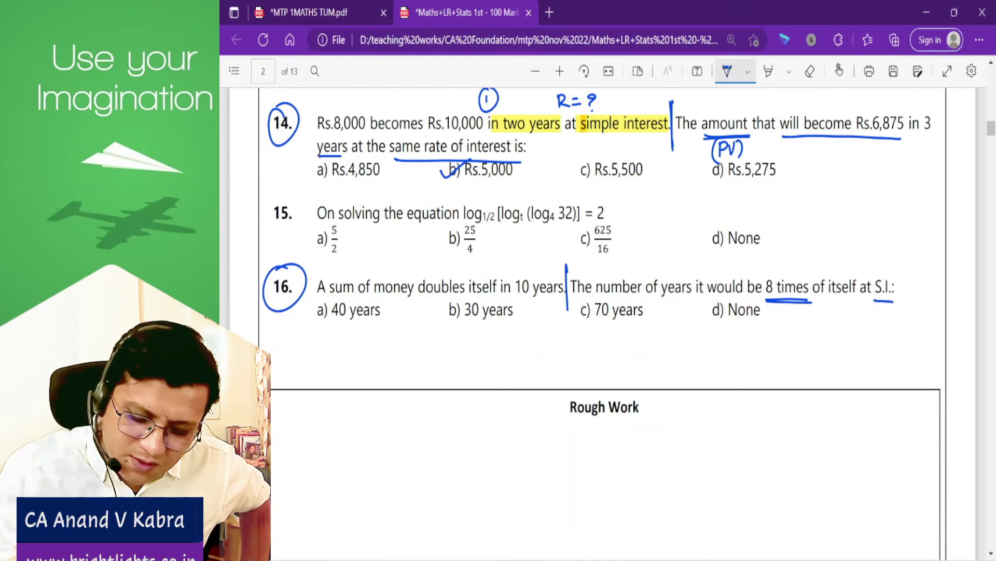
left_click_drag(875, 301, 893, 301)
left_click_drag(874, 306, 894, 306)
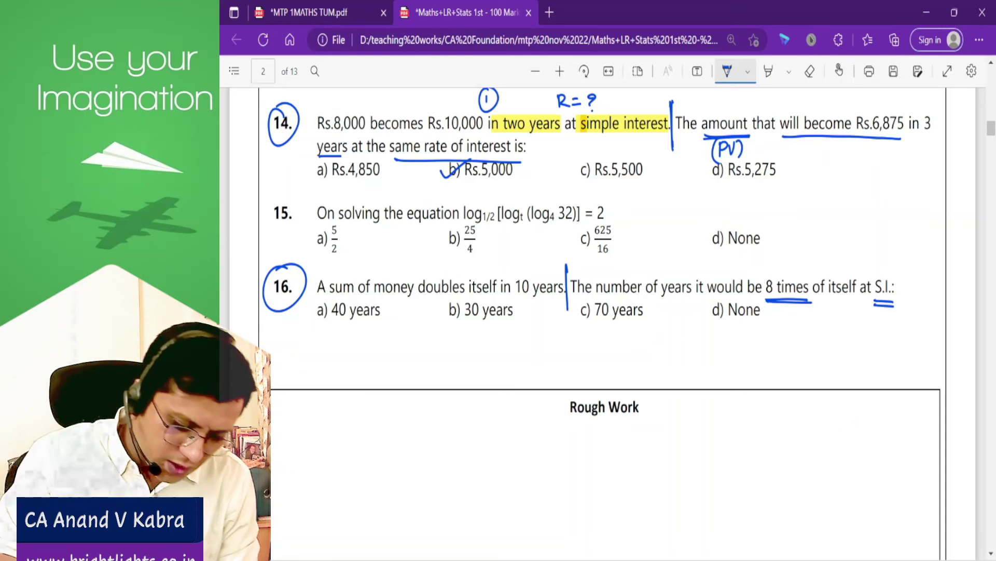
key("ctrl+Tab")
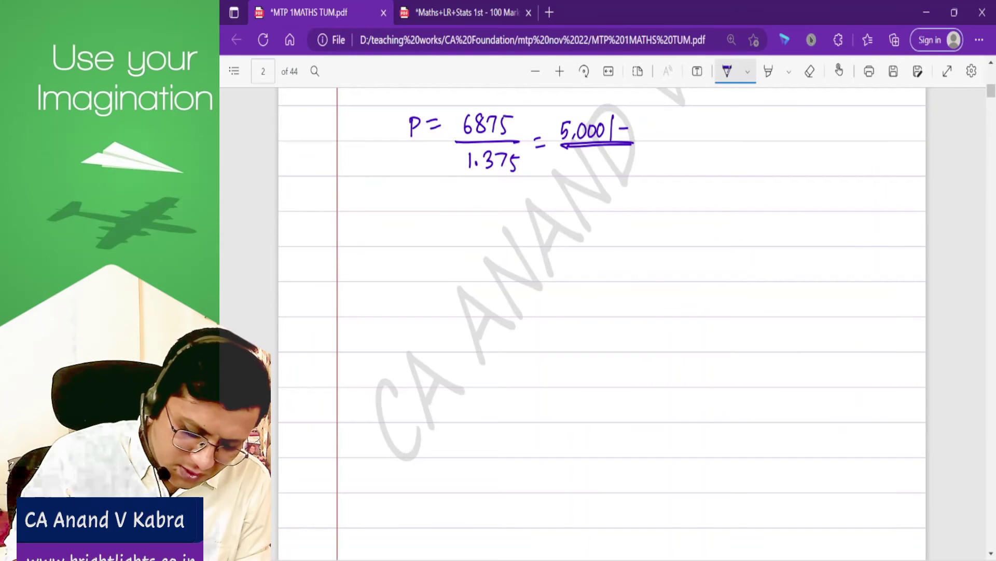
Write a circled 16 label and start a timeline marked 0 for question 16
left_click_drag(304, 265, 305, 274)
mouse_move(308, 241)
left_mouse_down()
mouse_move(287, 270)
mouse_move(310, 241)
left_mouse_up()
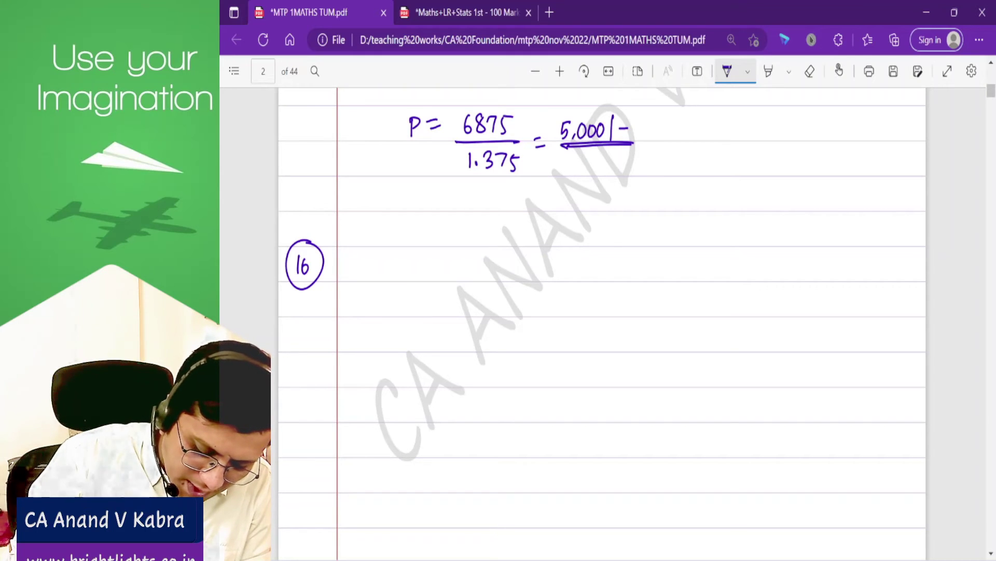
left_click_drag(390, 283, 575, 284)
left_click_drag(575, 269, 575, 288)
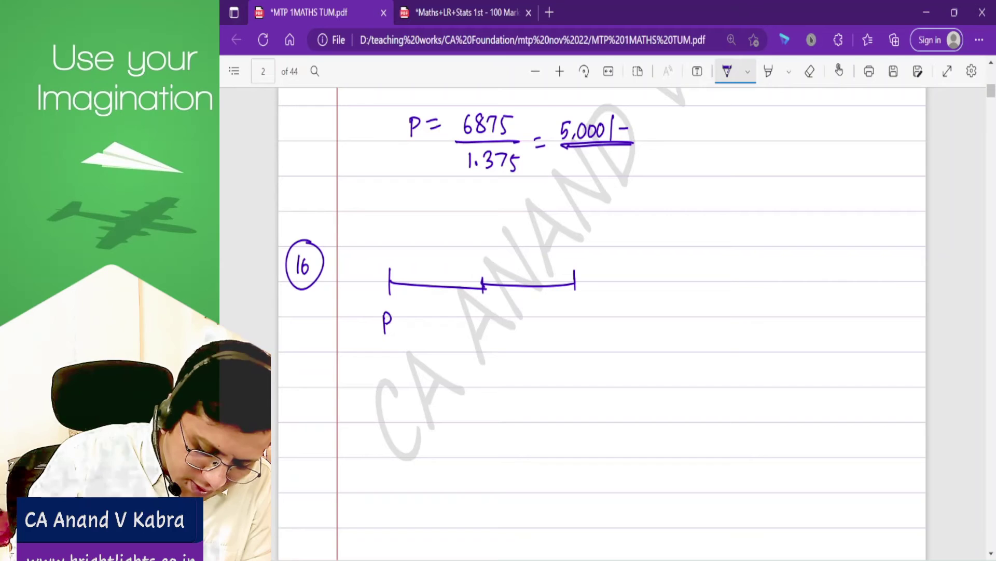
left_click_drag(384, 236, 386, 237)
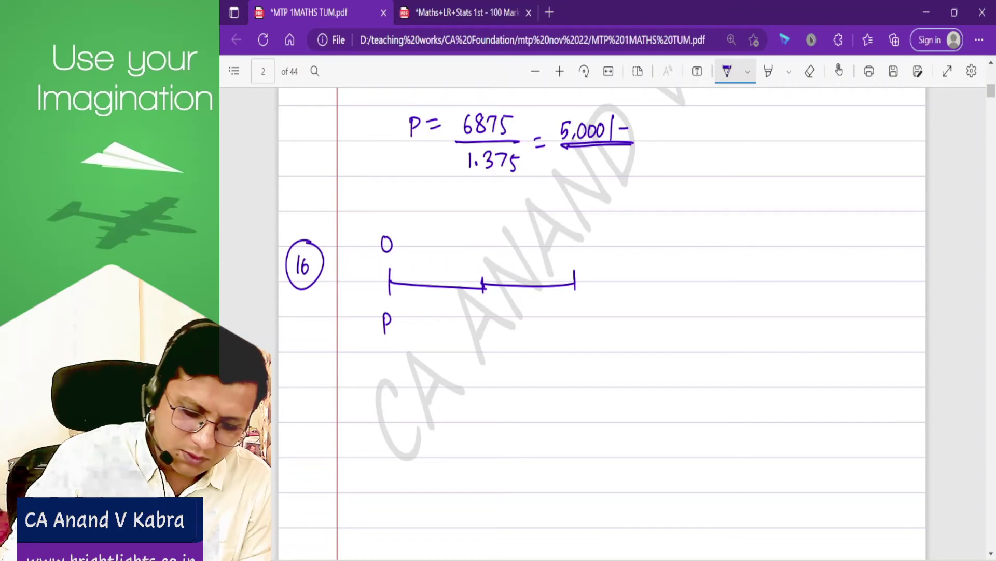
Erase the first timeline and redraw a shorter one with an end tick
left_click(810, 71)
left_click_drag(575, 283, 395, 286)
left_click(482, 285)
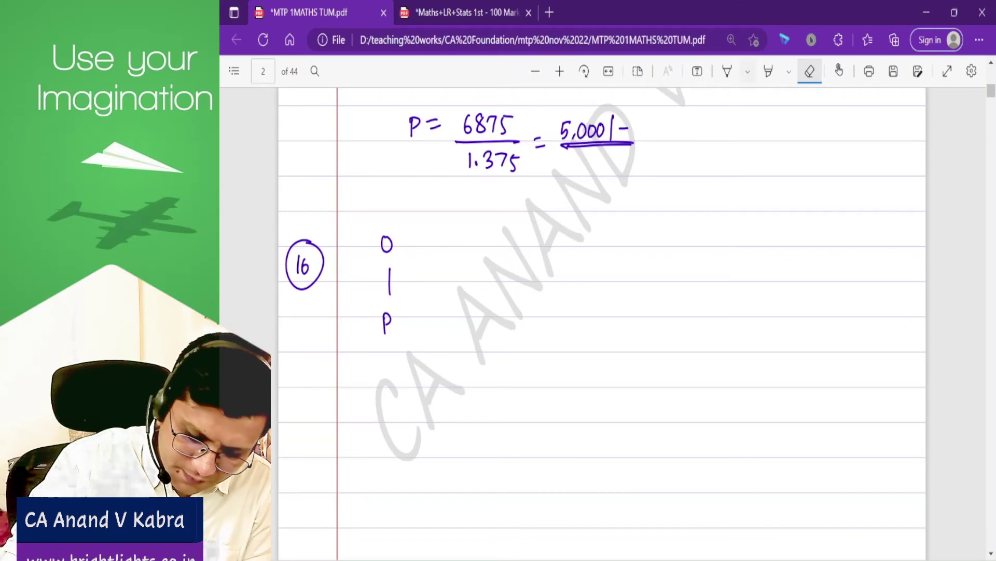
left_click(727, 72)
left_click_drag(425, 285, 510, 286)
left_click_drag(508, 274, 509, 298)
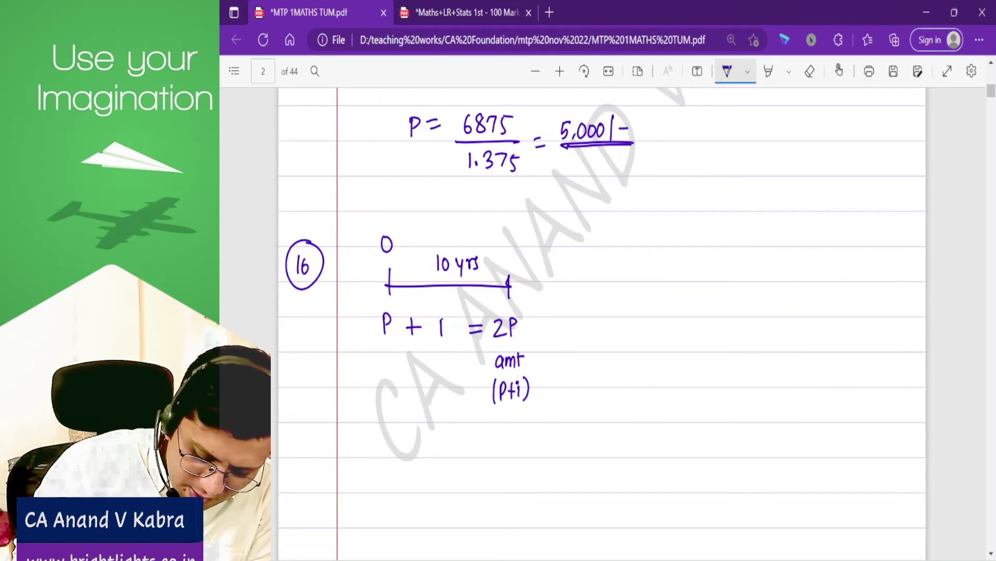
Box the interest P in P + P = 2P, write 8P, and extend the timeline to it
left_click_drag(457, 309, 433, 342)
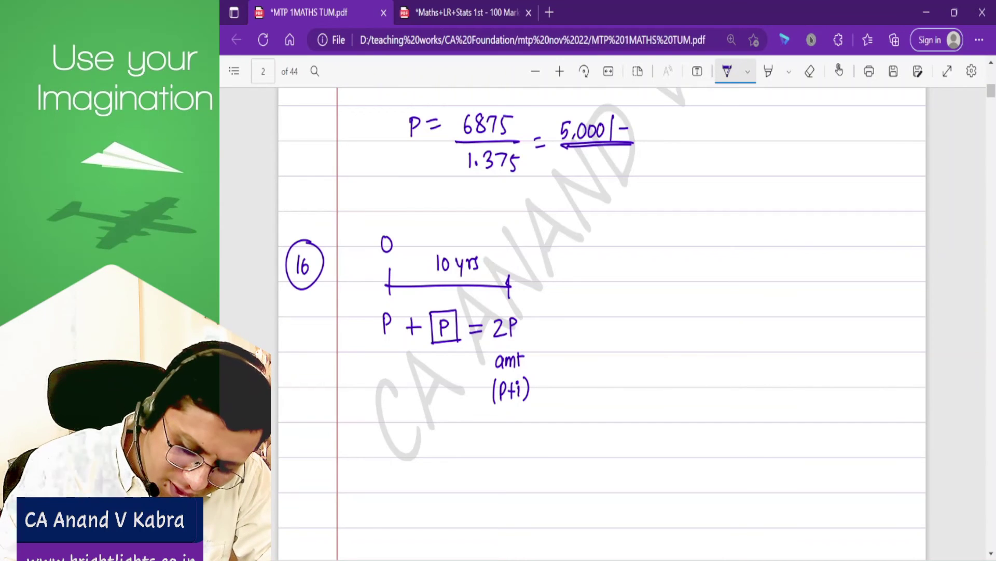
mouse_move(850, 259)
left_mouse_down()
mouse_move(858, 270)
mouse_move(870, 253)
mouse_move(886, 271)
left_mouse_up()
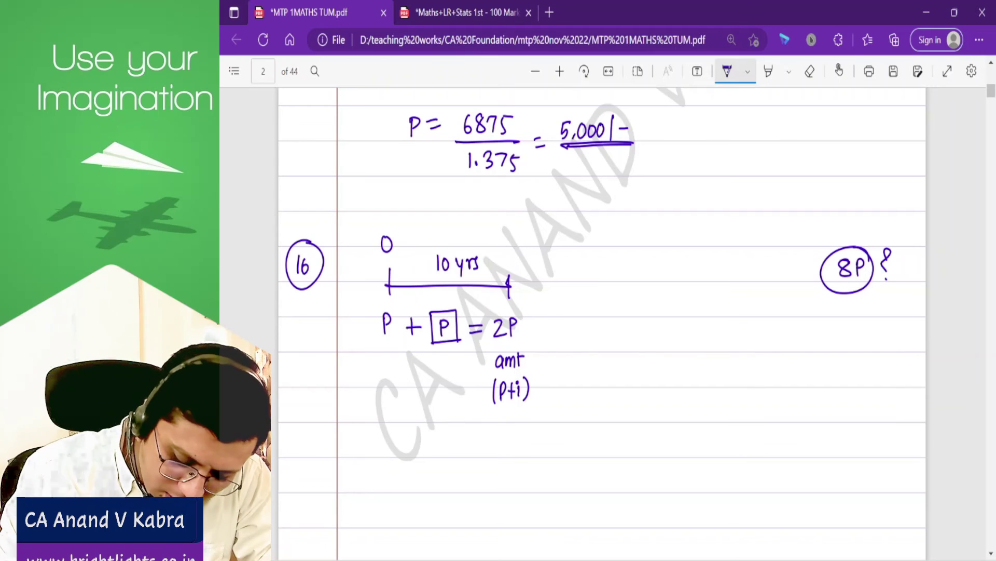
left_click_drag(534, 283, 596, 283)
mouse_move(596, 276)
left_mouse_down()
mouse_move(596, 289)
mouse_move(691, 283)
mouse_move(691, 294)
mouse_move(764, 285)
left_mouse_up()
mouse_move(765, 278)
left_mouse_down()
mouse_move(764, 295)
mouse_move(836, 288)
left_mouse_up()
left_click_drag(901, 280, 901, 296)
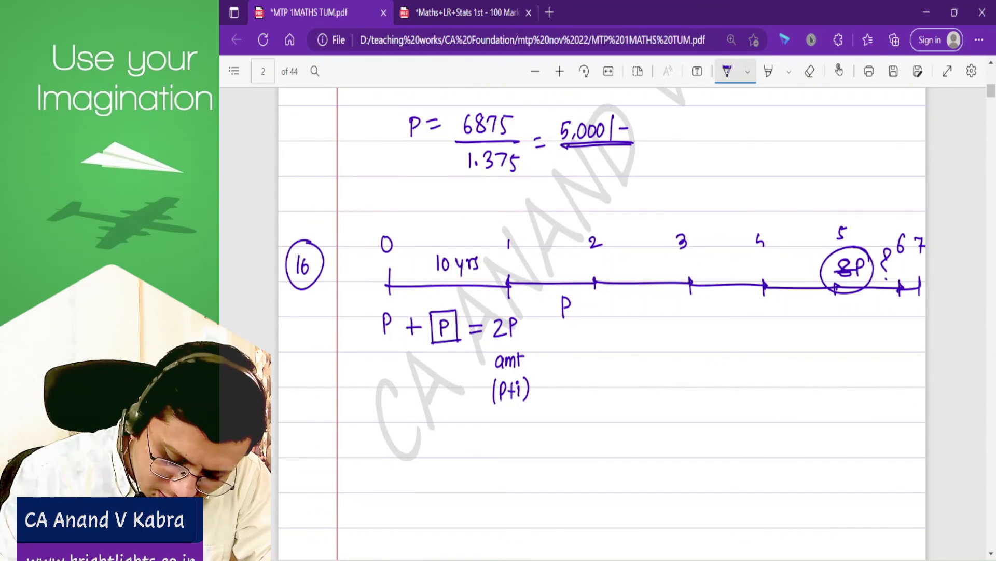
Label each timeline interval P and draw an arc marking one 10-year period
left_click_drag(736, 304, 726, 312)
left_click_drag(808, 301, 808, 320)
left_click_drag(807, 302, 807, 311)
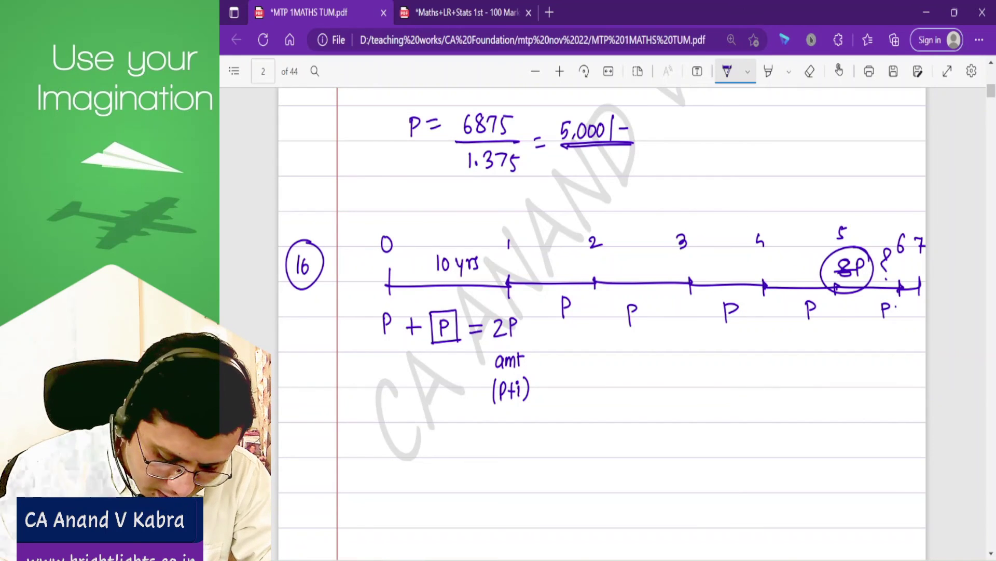
left_click_drag(395, 236, 493, 231)
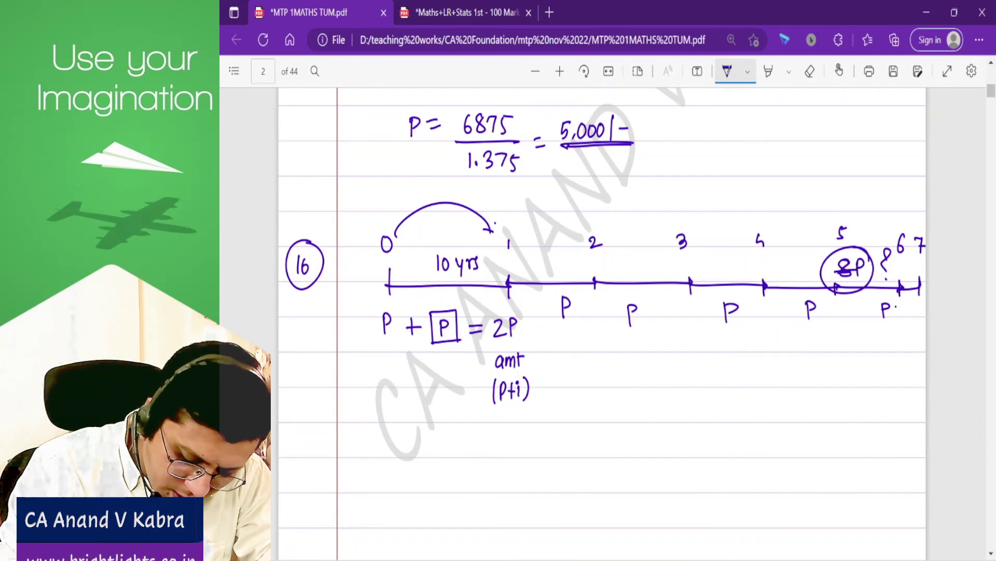